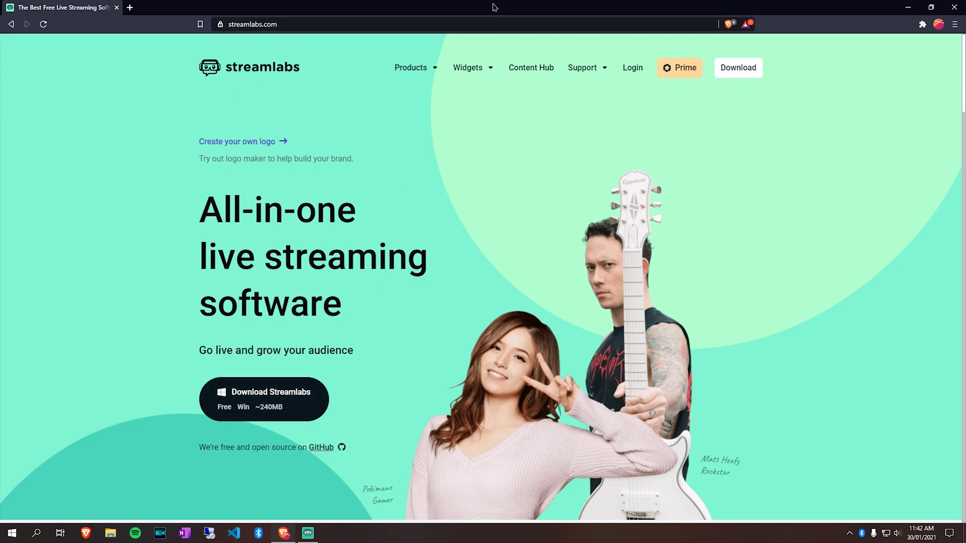
# - Drag the browser window down off its title bar to uncover Streamlabs OBS
pyautogui.moveTo(493, 7); pyautogui.dragTo(567, 156)
# - Minimise the browser and bring Streamlabs OBS to the front
pyautogui.click(744, 151)
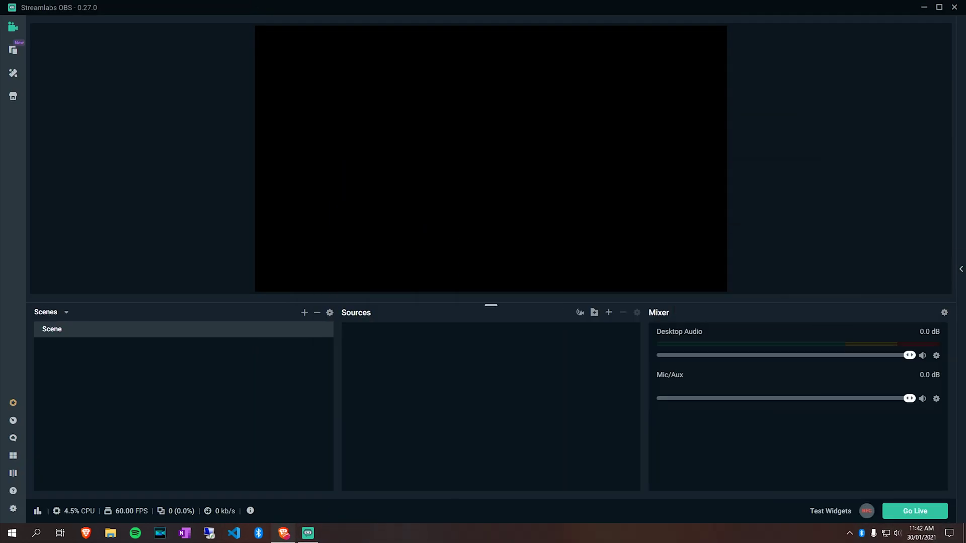
pyautogui.click(100, 164)
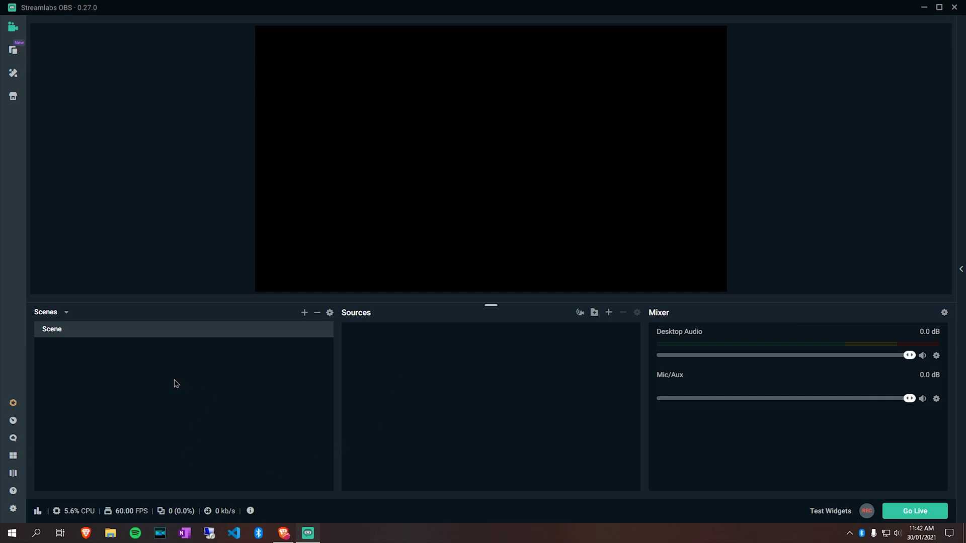
# - Uninstall, reinstall and start the Virtual Webcam in Settings, then close Settings
pyautogui.click(13, 509)
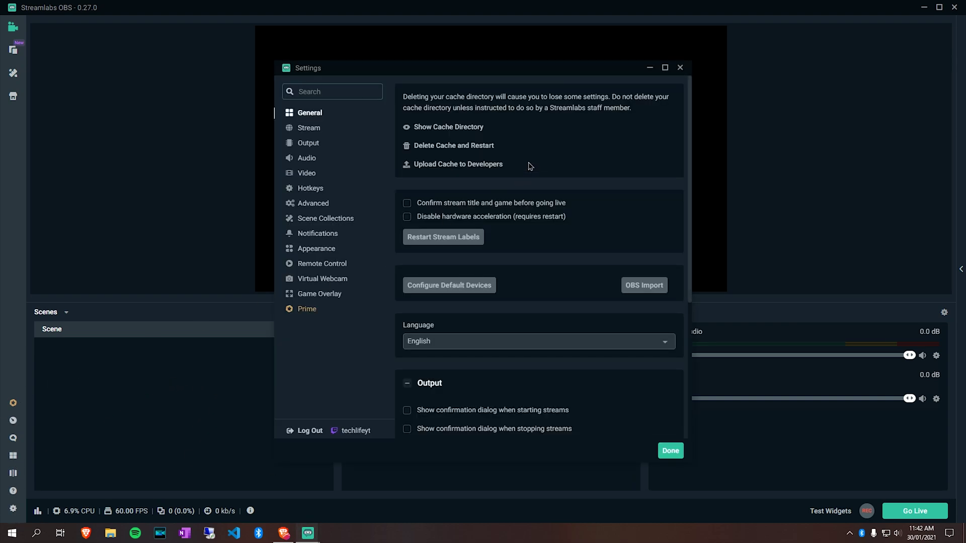
pyautogui.click(332, 282)
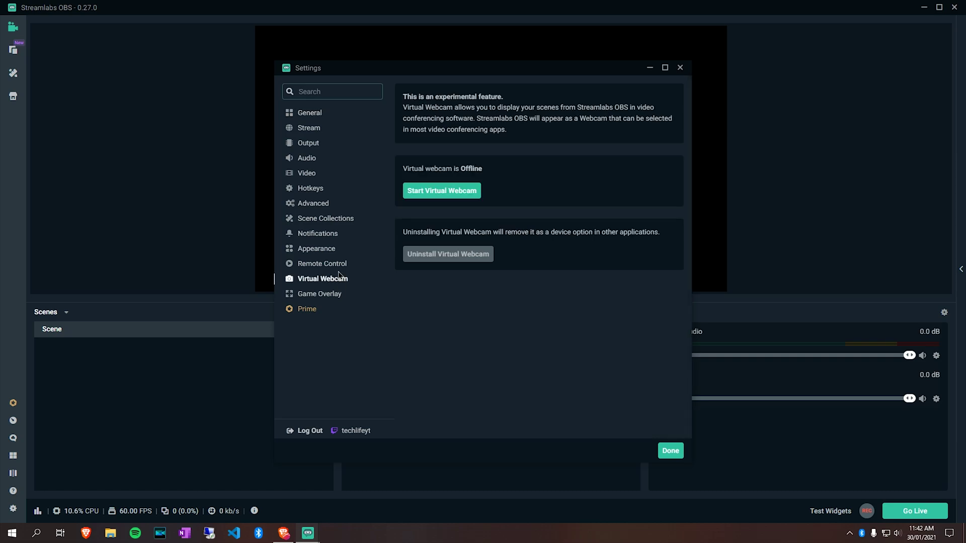
pyautogui.click(432, 253)
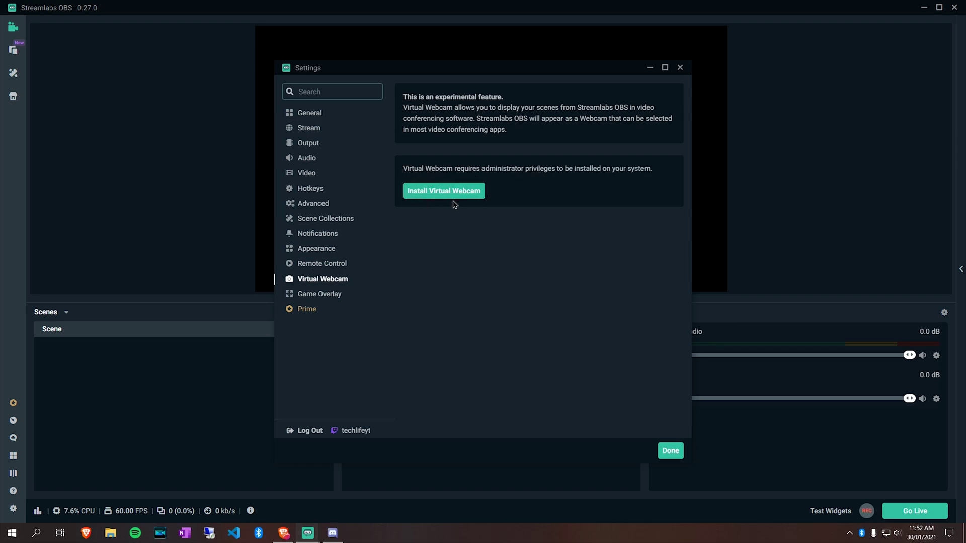
pyautogui.click(454, 194)
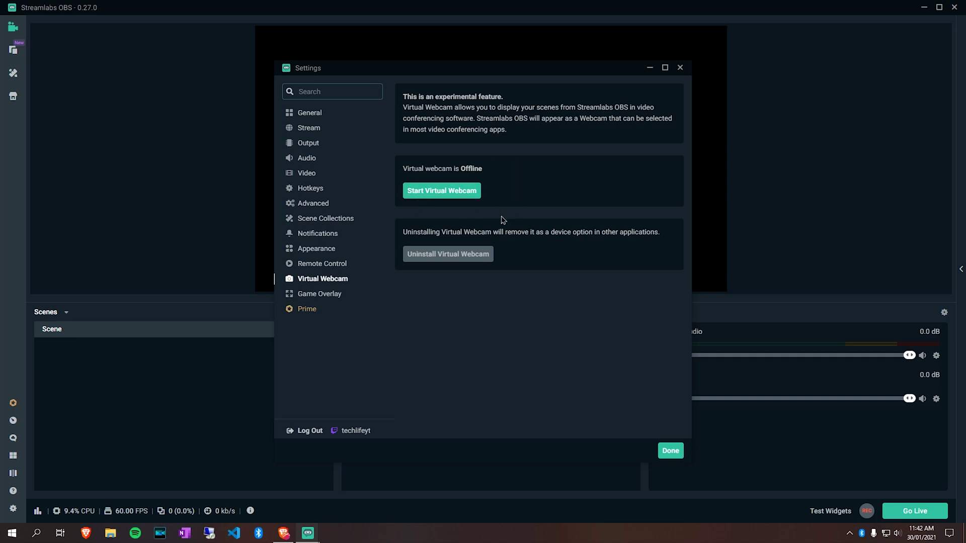
pyautogui.click(455, 199)
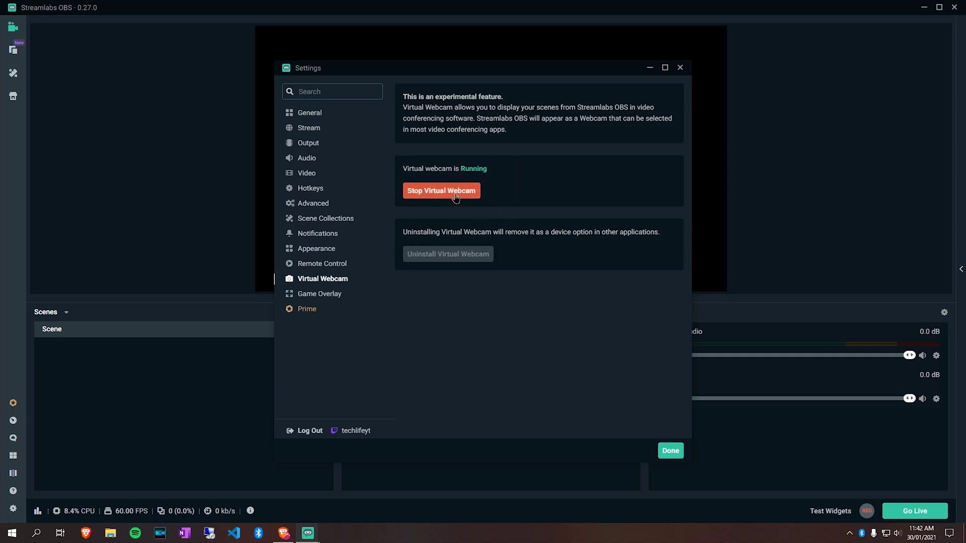
pyautogui.click(678, 451)
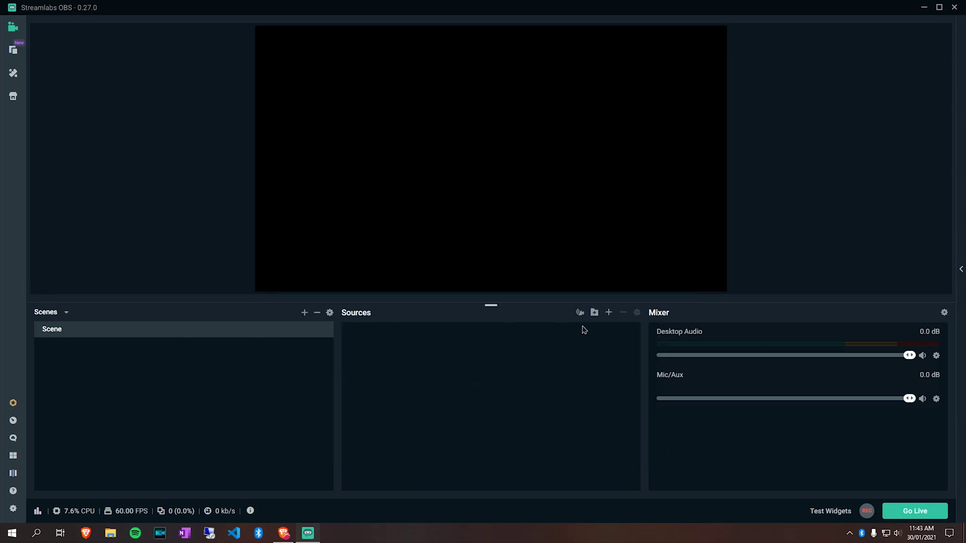
# - Add a new Browser Source to the scene under its default name
pyautogui.click(608, 313)
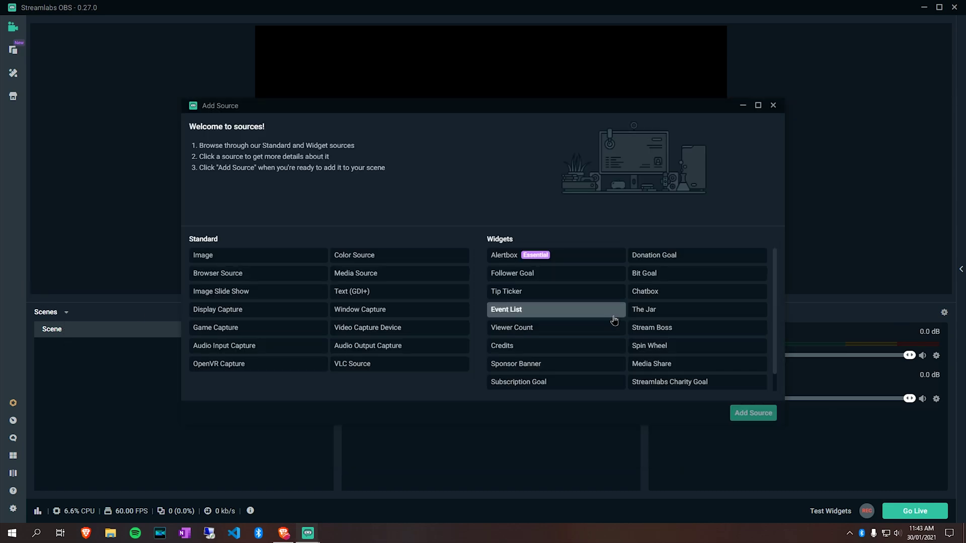
pyautogui.moveTo(305, 106)
pyautogui.mouseDown()
pyautogui.moveTo(337, 311)
pyautogui.moveTo(392, 80)
pyautogui.mouseUp()
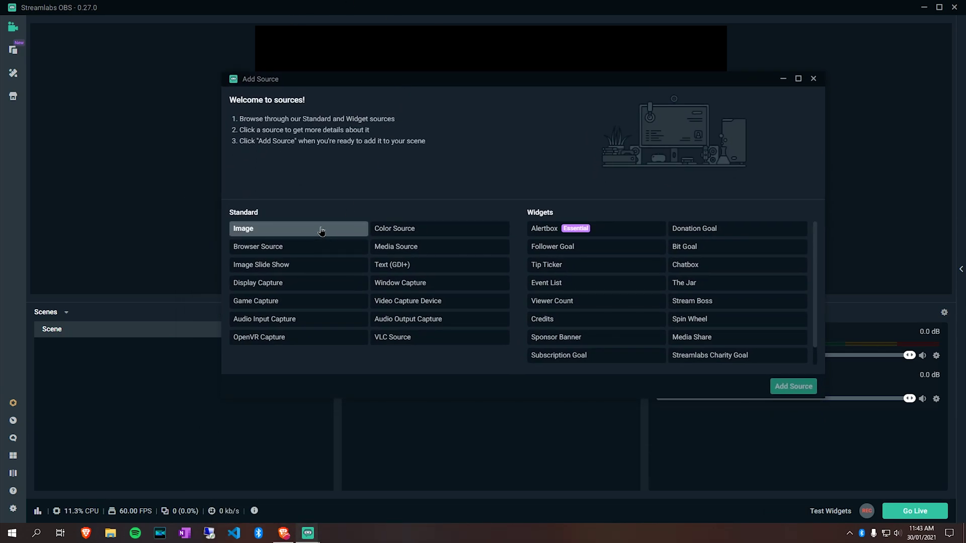
pyautogui.click(353, 247)
pyautogui.click(792, 386)
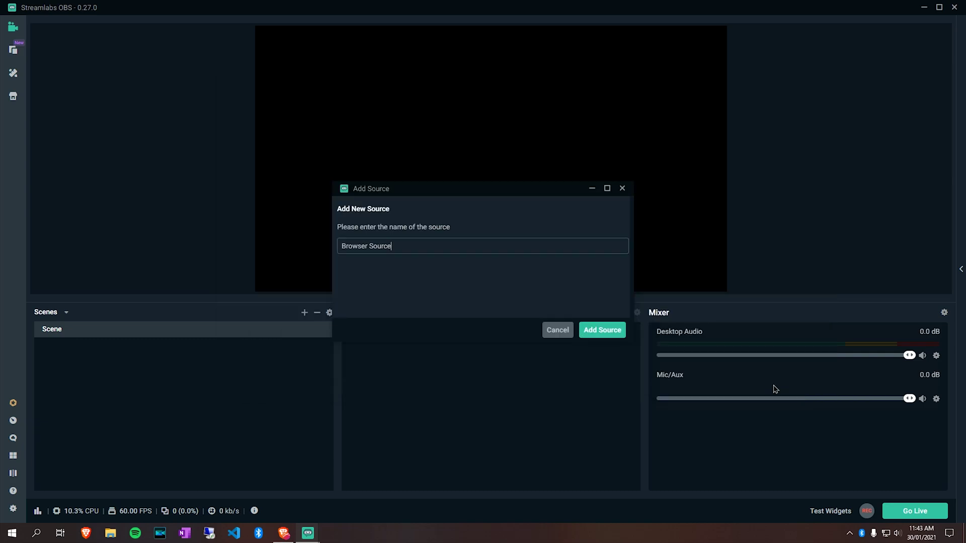
pyautogui.click(601, 332)
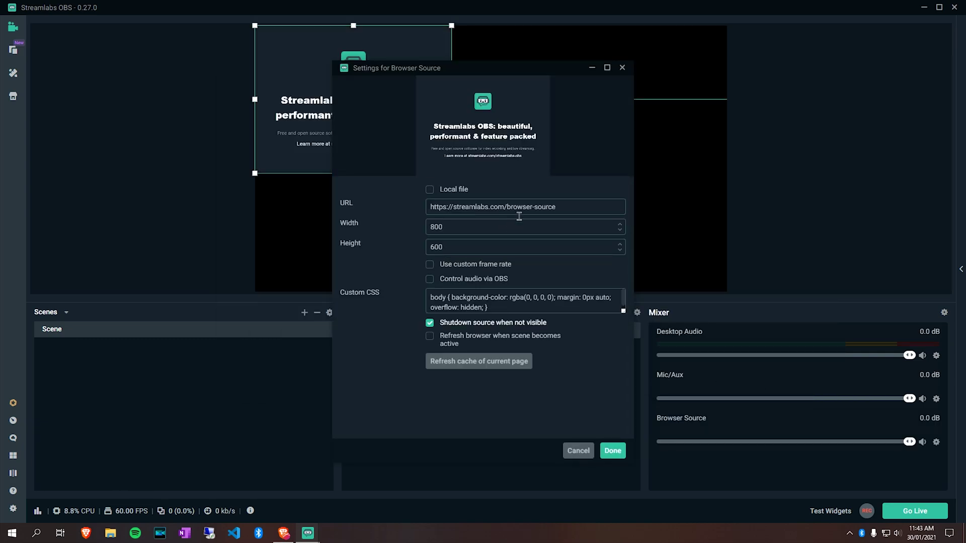
# - Point the browser source at techlifeyt.com, then centre and enlarge it in the preview
pyautogui.moveTo(556, 207); pyautogui.dragTo(453, 207)
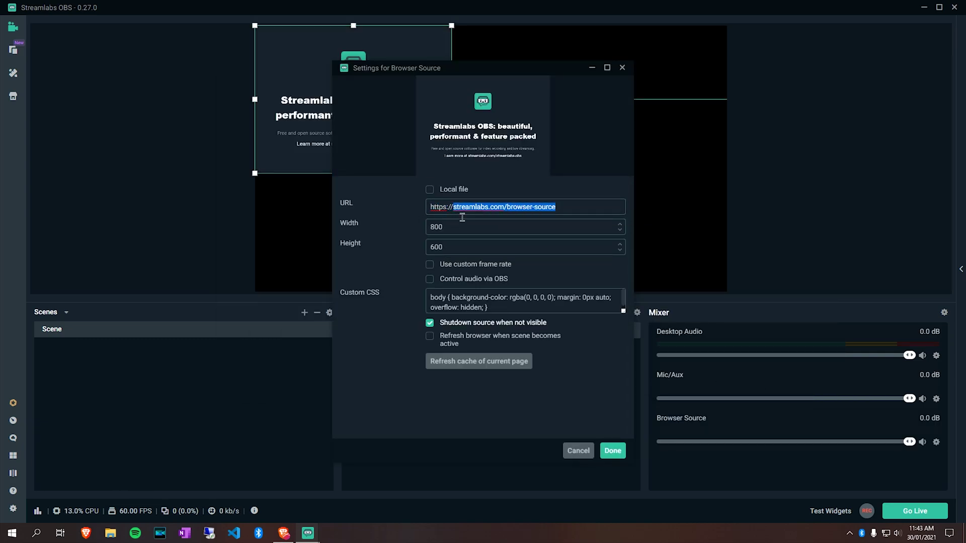
pyautogui.write('techlifeyt.com')
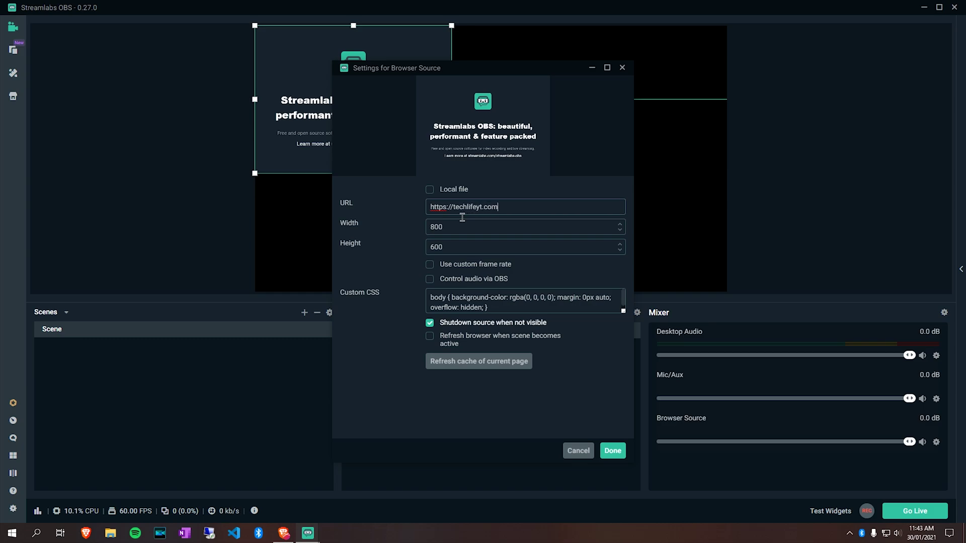
pyautogui.click(612, 451)
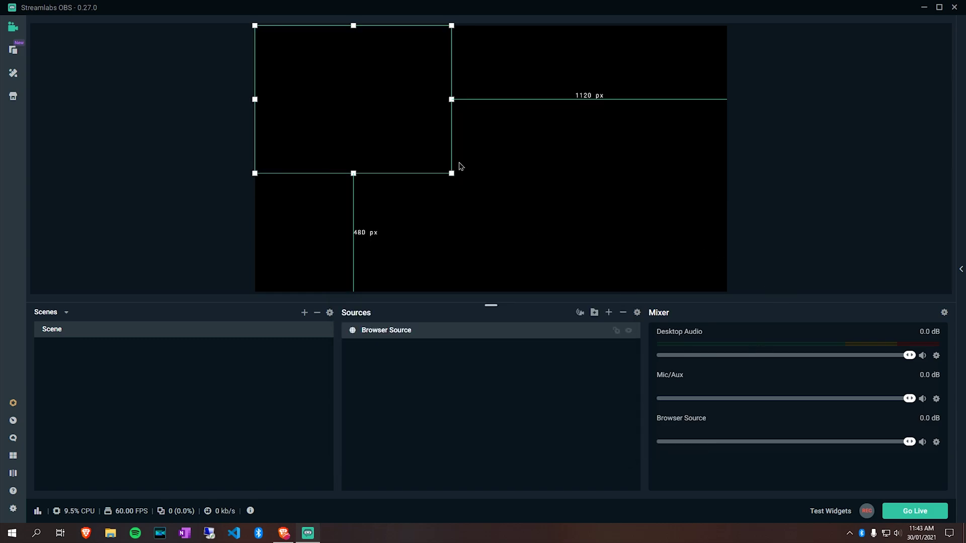
pyautogui.moveTo(445, 163); pyautogui.dragTo(520, 190)
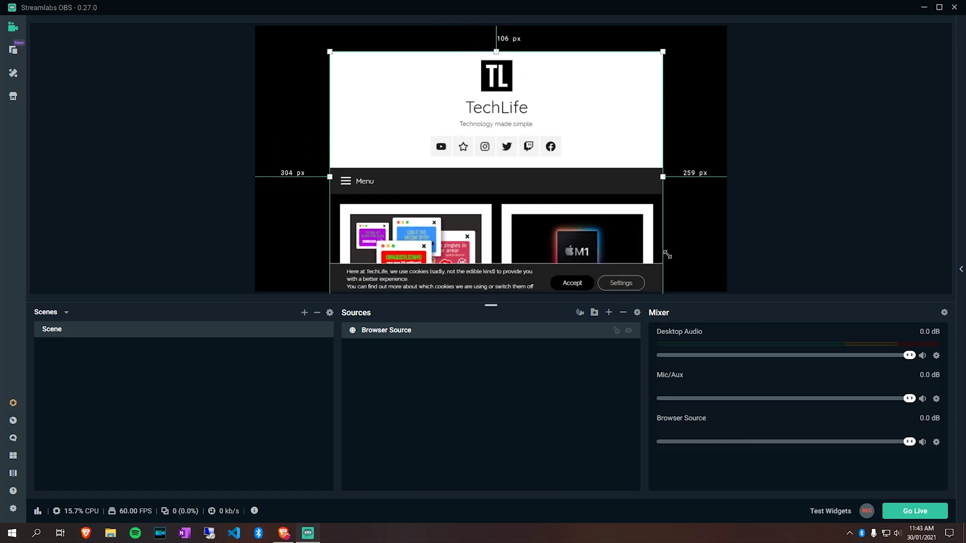
pyautogui.moveTo(528, 201); pyautogui.dragTo(642, 287)
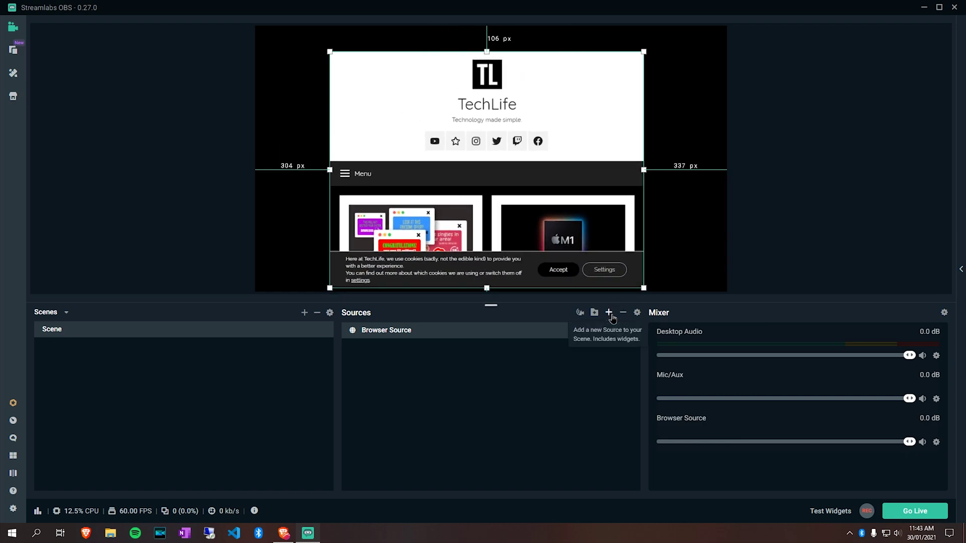
# - Add a Media Source using the local Discord moderator dance video file
pyautogui.click(609, 313)
pyautogui.click(355, 273)
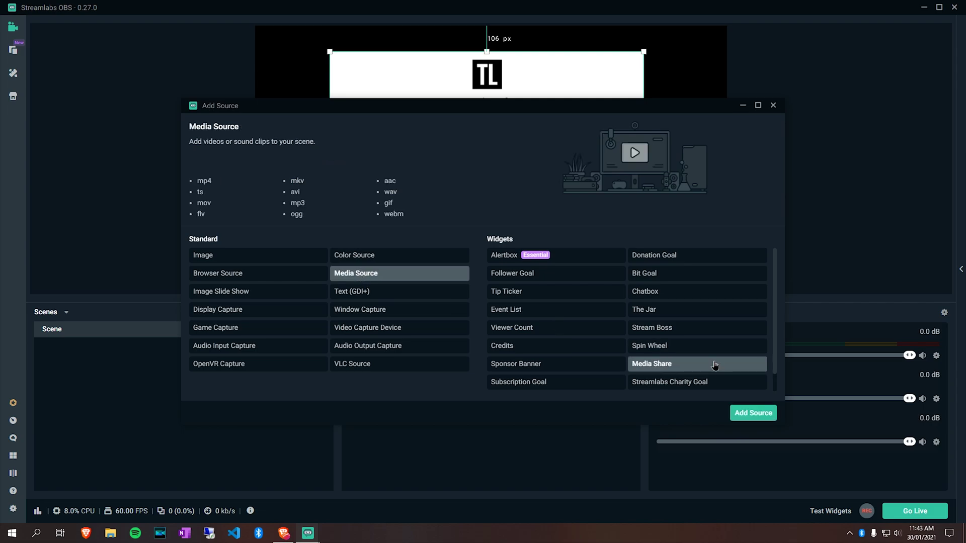
pyautogui.click(750, 412)
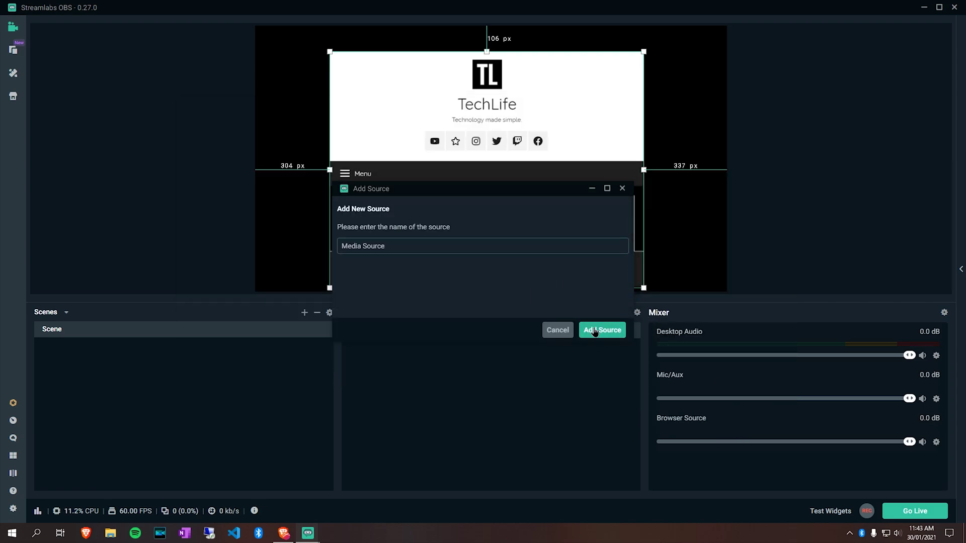
pyautogui.click(594, 330)
pyautogui.click(457, 206)
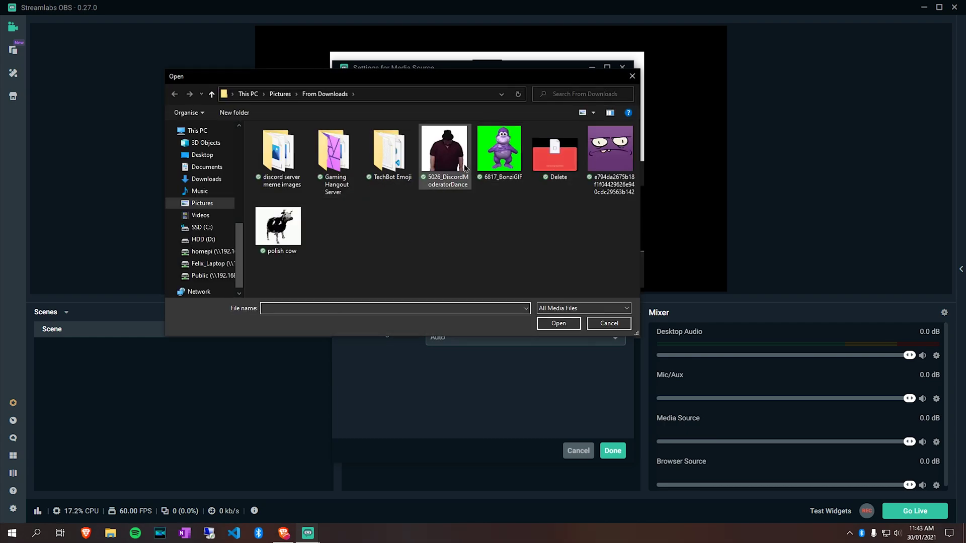
pyautogui.doubleClick(453, 161)
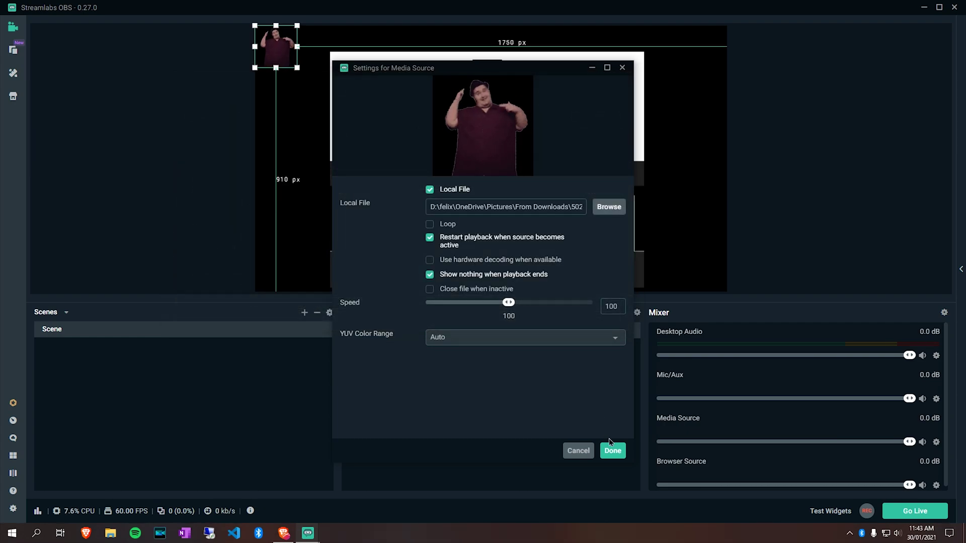
pyautogui.press('Return')
# - Enlarge the dance clip over the scene's top-left, then select both the media and browser sources
pyautogui.moveTo(298, 68); pyautogui.dragTo(362, 136)
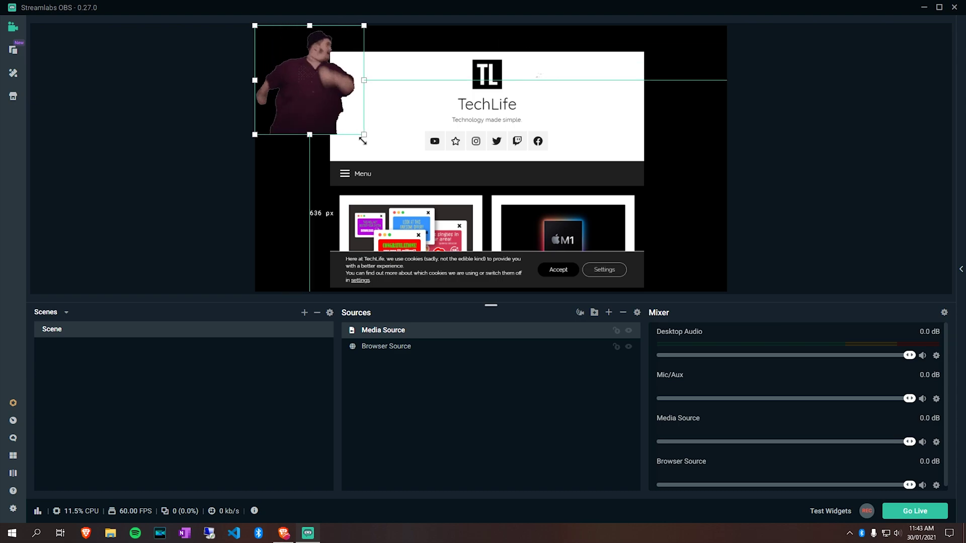
pyautogui.click(322, 135)
pyautogui.click(400, 333)
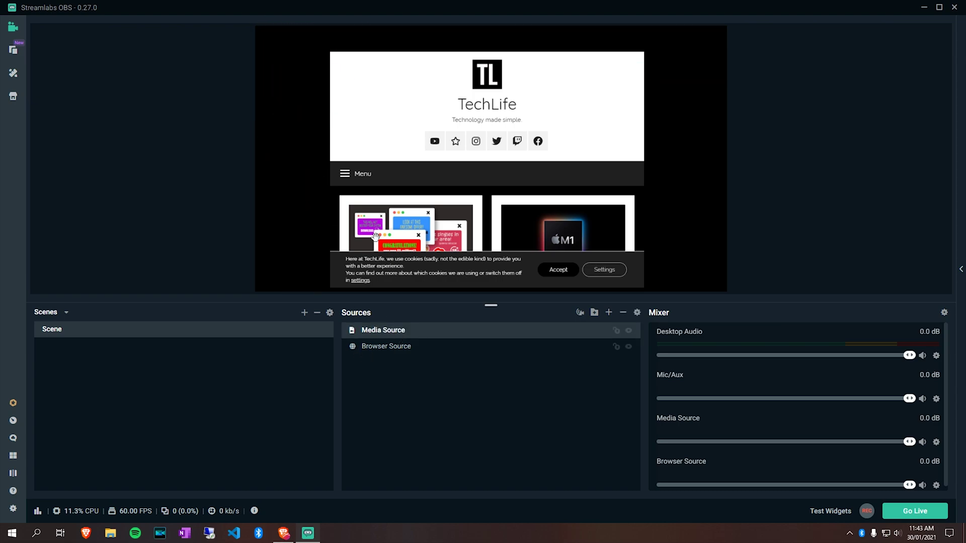
pyautogui.click(378, 313)
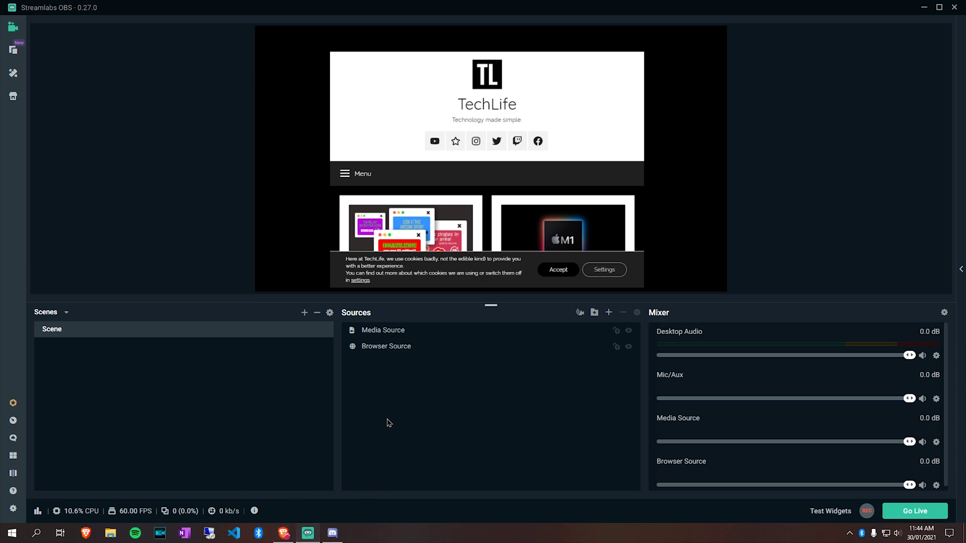
pyautogui.keyDown('shift'); pyautogui.click(418, 332); pyautogui.keyUp('shift')
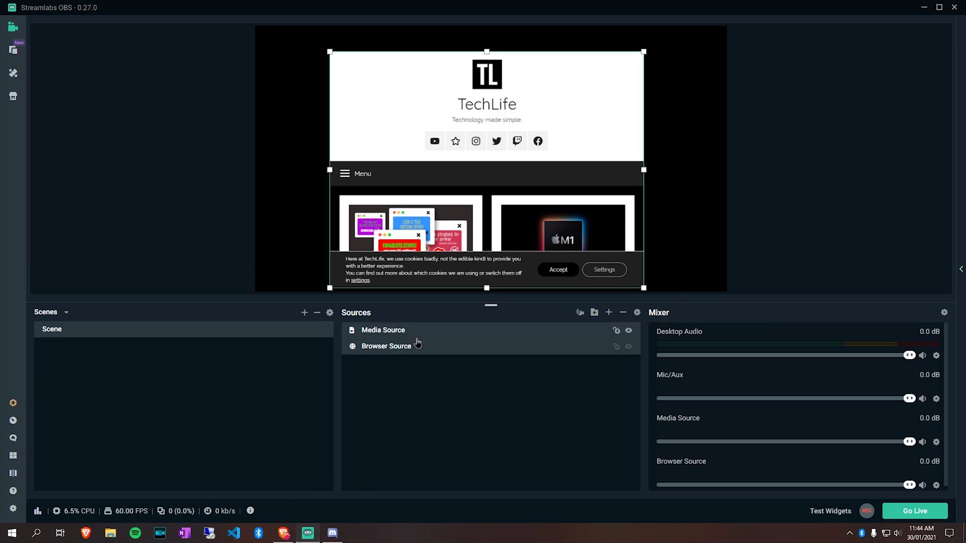
# - Switch to Discord and start video in the Lounge voice channel
pyautogui.click(332, 533)
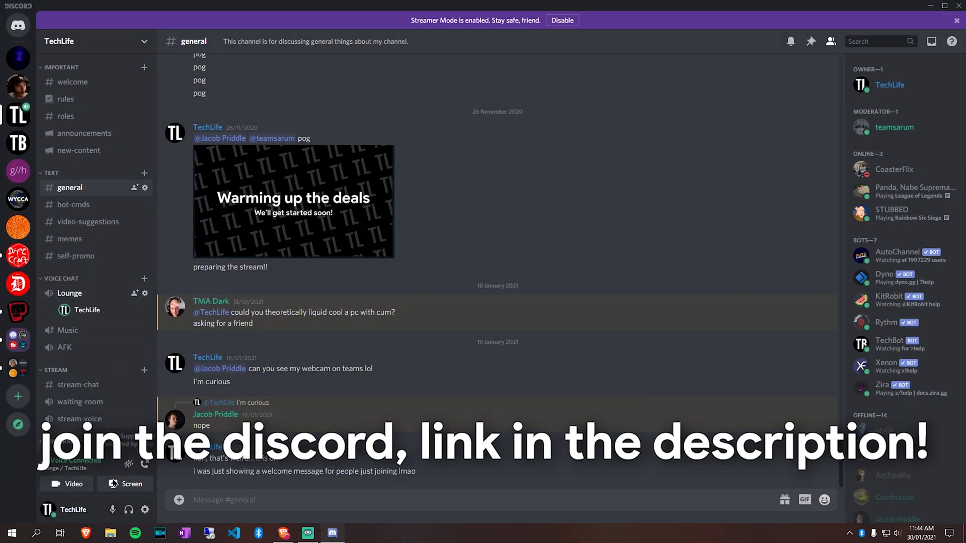
pyautogui.click(58, 480)
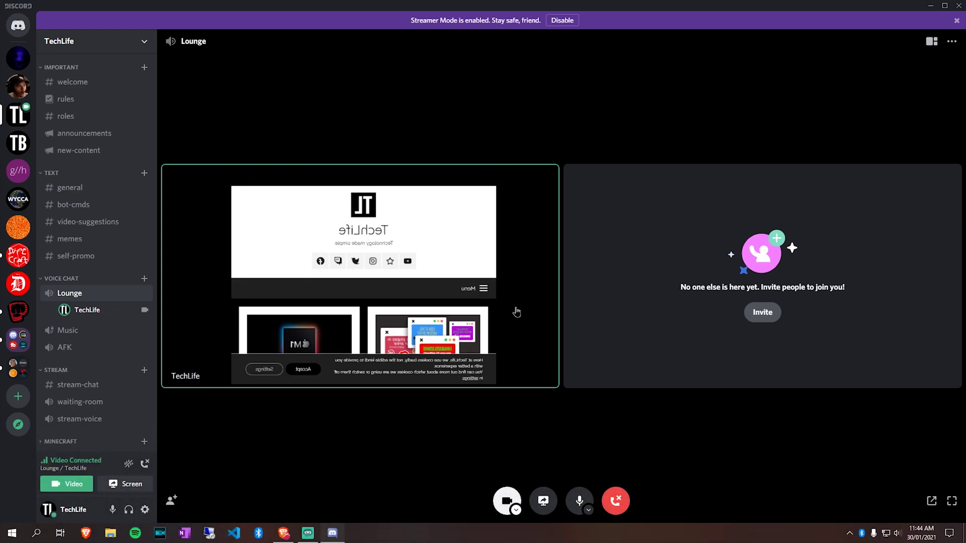
# - Flip the TechLife browser source horizontally via Transform, then deselect it
pyautogui.click(309, 533)
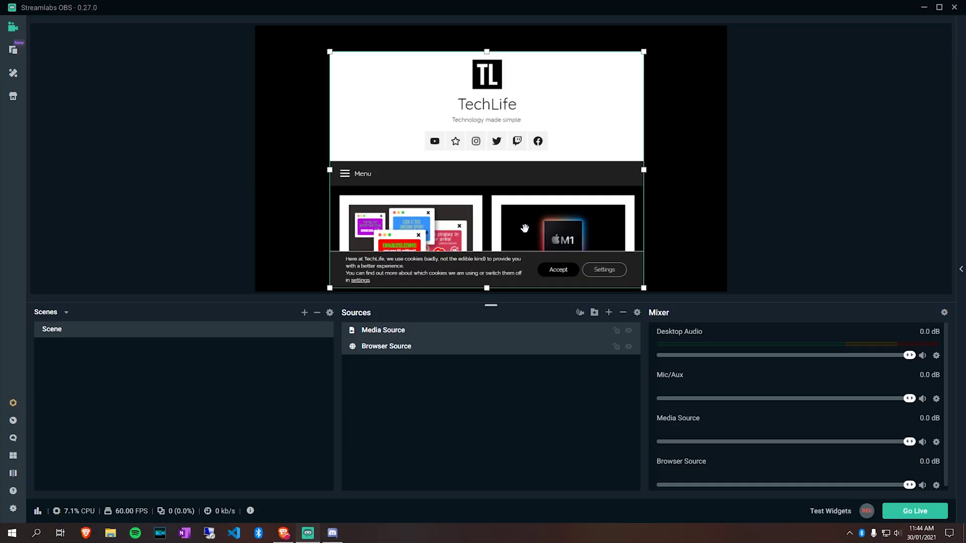
pyautogui.rightClick(428, 342)
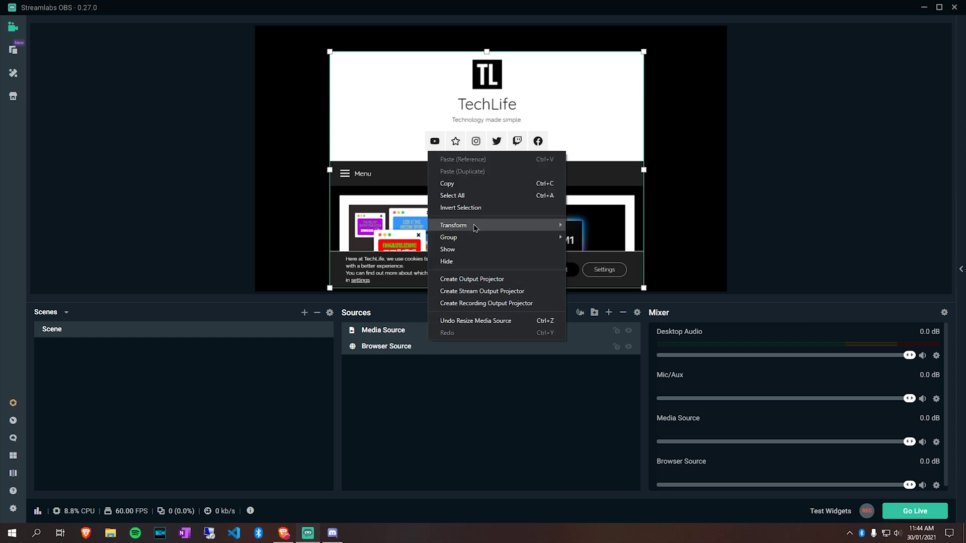
pyautogui.moveTo(453, 225)
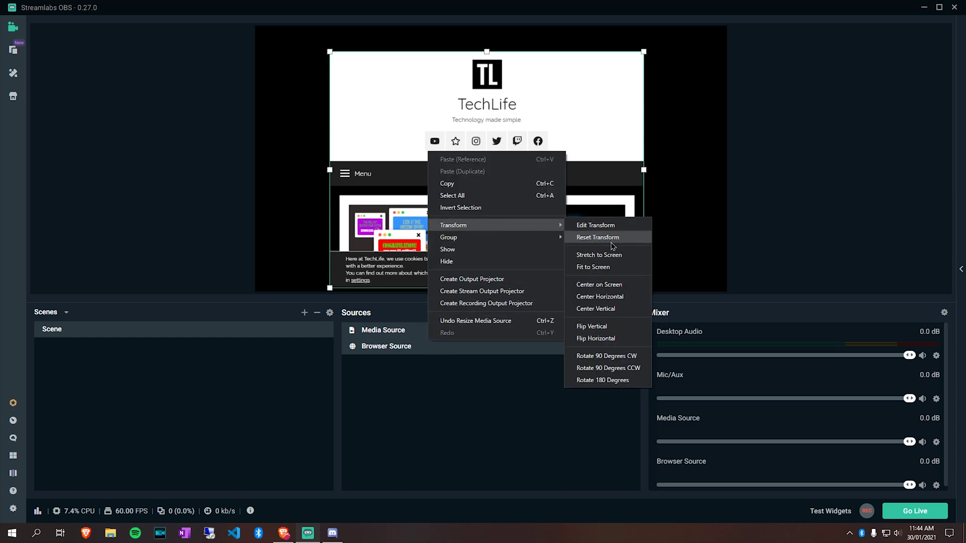
pyautogui.click(595, 338)
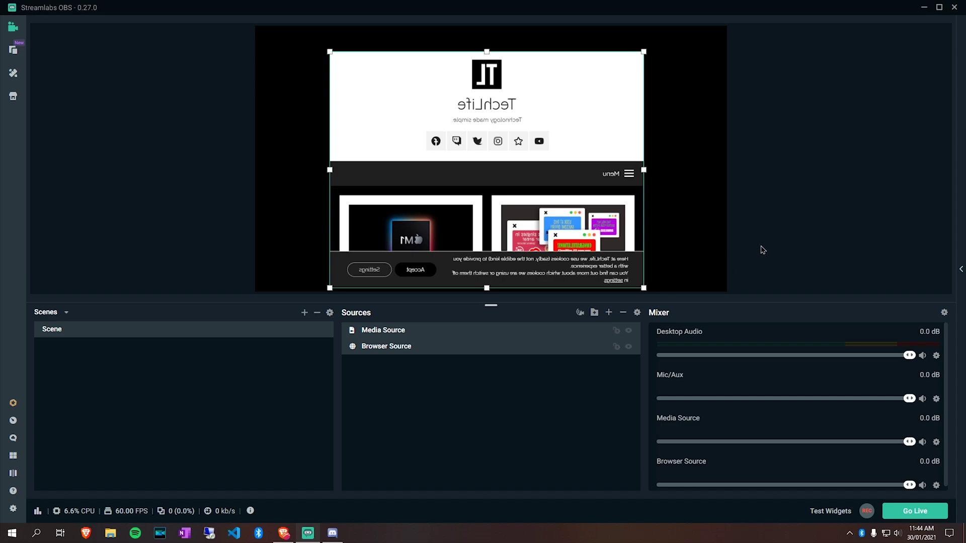
pyautogui.click(751, 174)
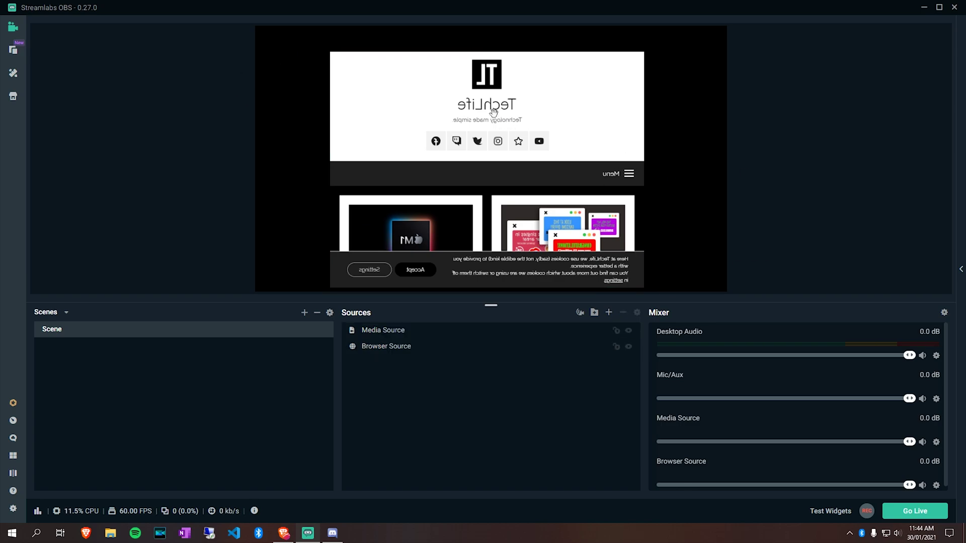
# - Compare the Discord call with the Streamlabs OBS scene to check the flipped TechLife page
pyautogui.click(332, 533)
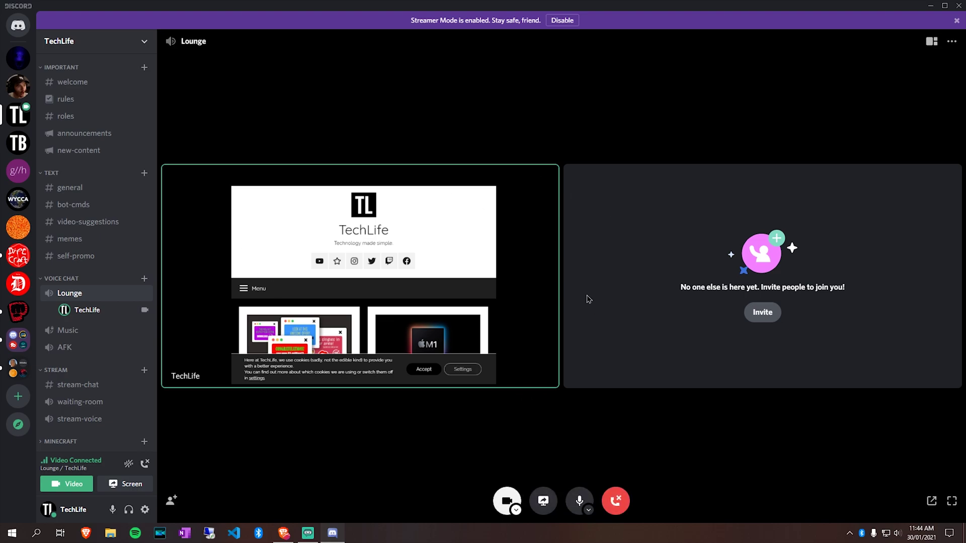
pyautogui.click(308, 532)
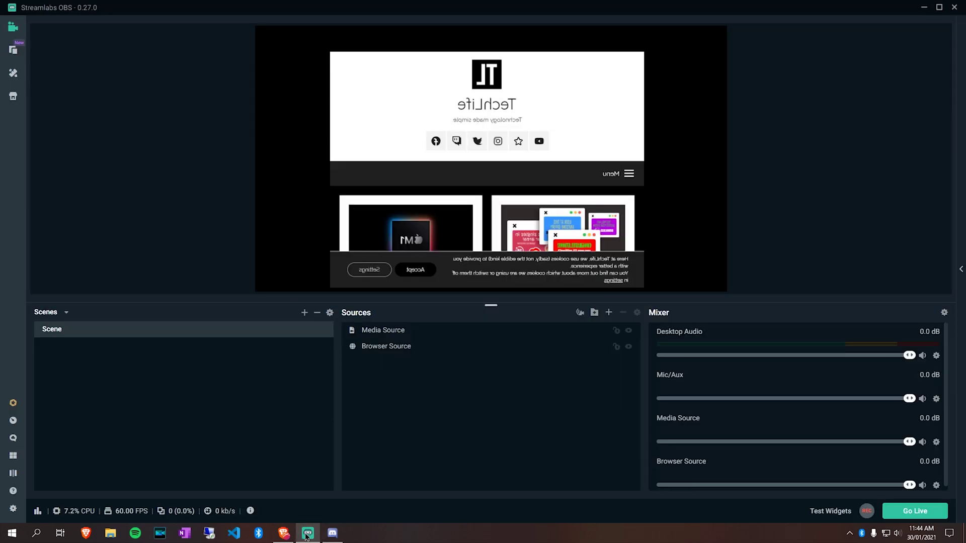
pyautogui.click(332, 533)
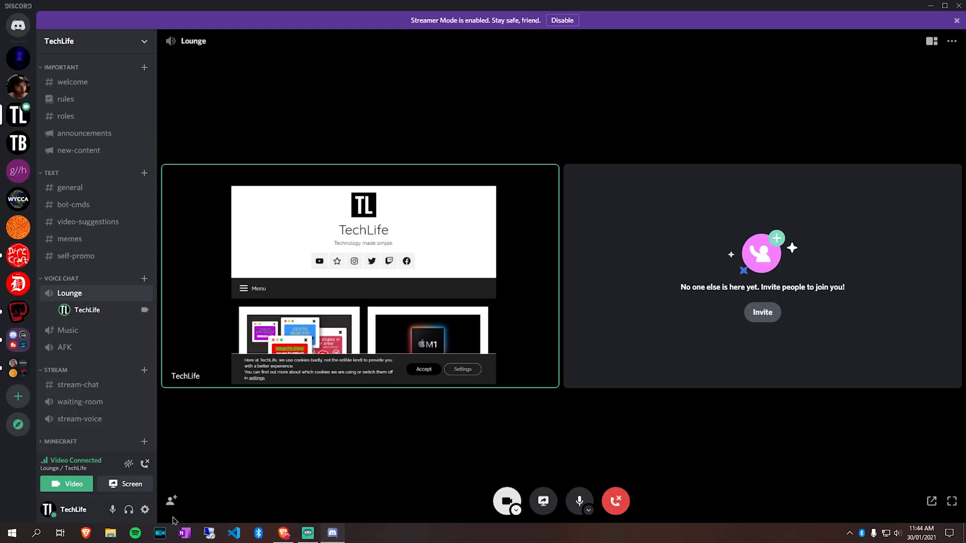
# - Confirm Streamlabs OBS Virtual Webcam is the camera in Voice & Video settings, then close settings
pyautogui.click(145, 517)
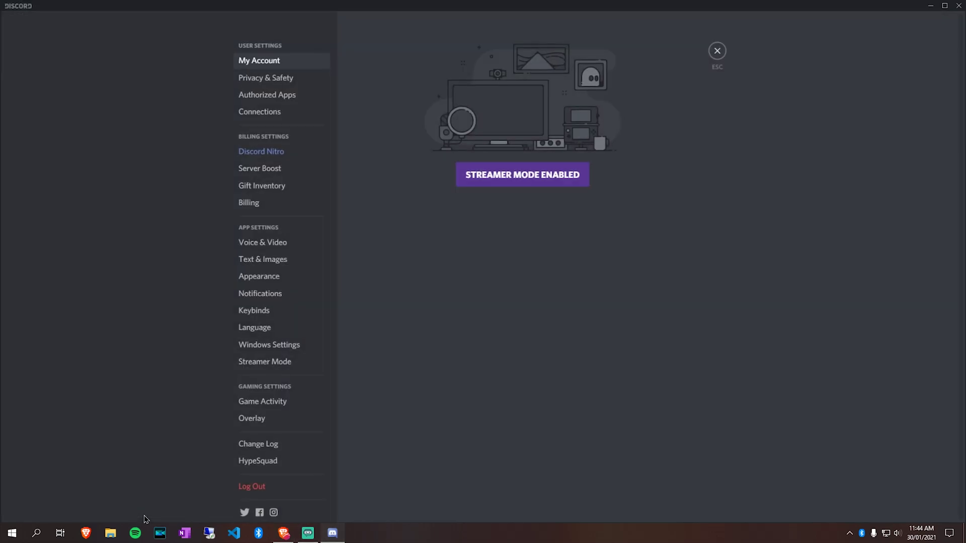
pyautogui.click(261, 242)
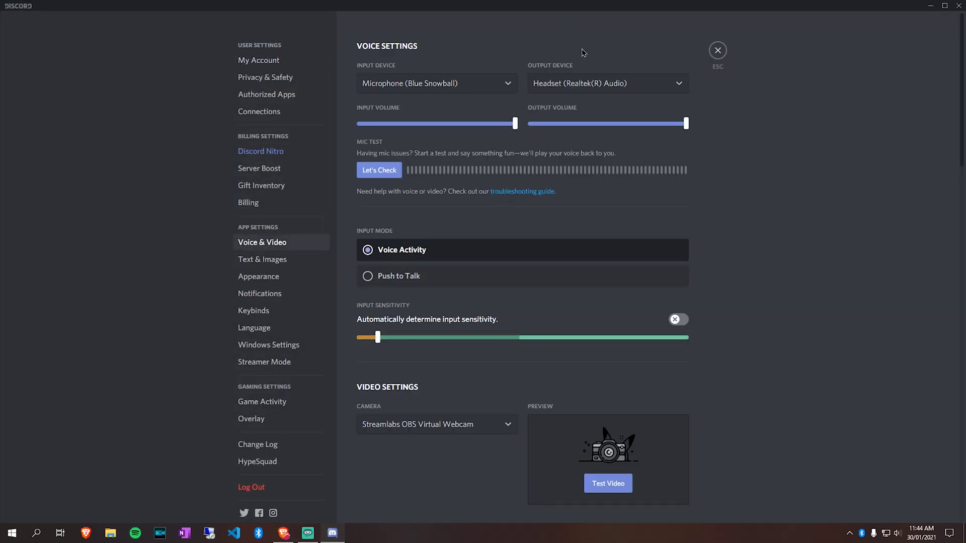
pyautogui.click(375, 429)
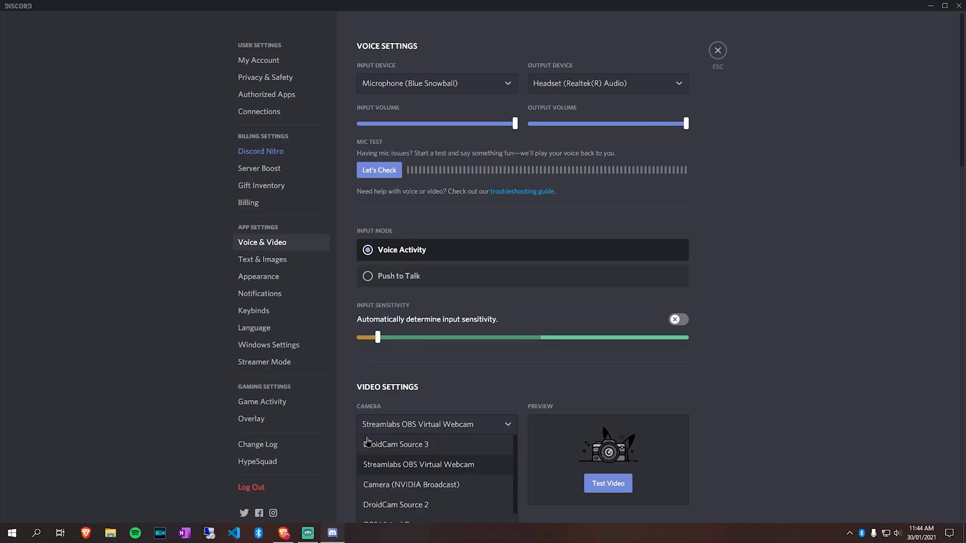
pyautogui.click(450, 469)
pyautogui.click(718, 51)
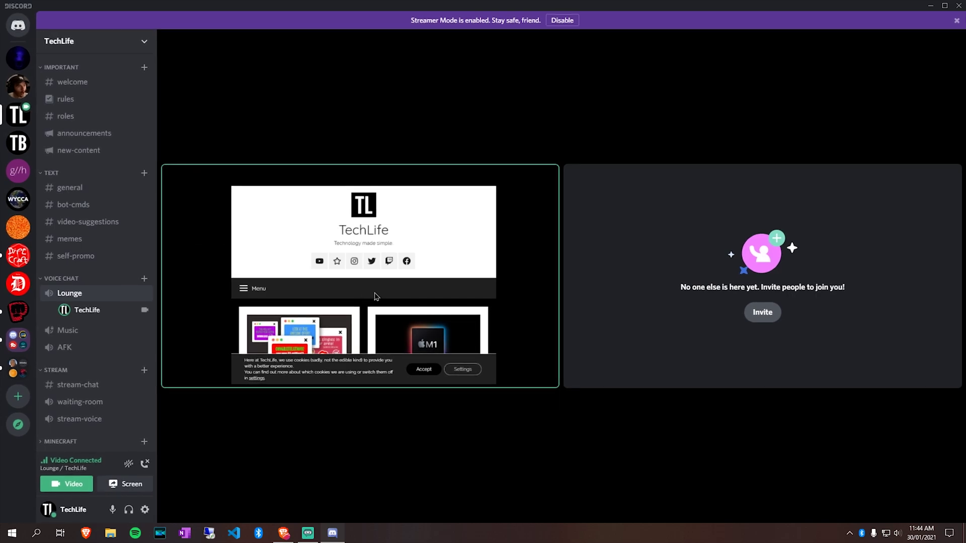